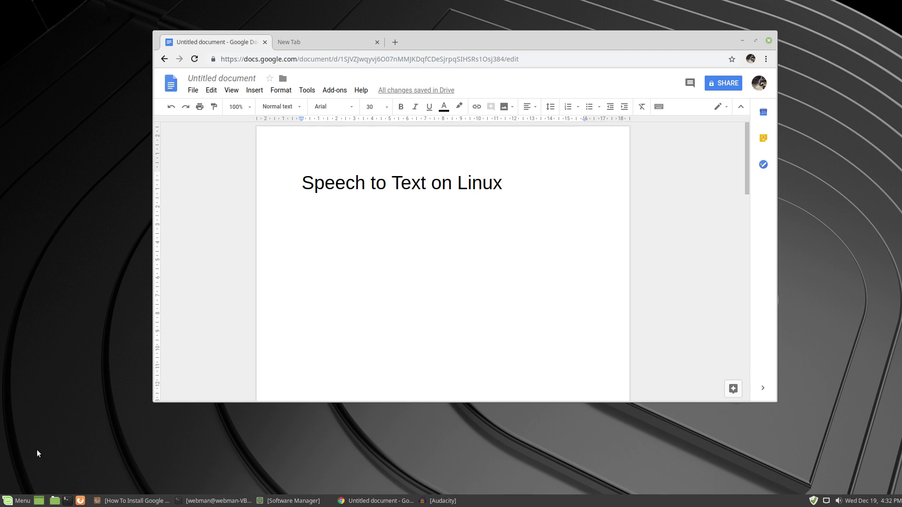
Step: Dismiss the desktop application menu and nudge the Chrome window slightly left
{"action": "left_click", "coordinate": [7, 502]}
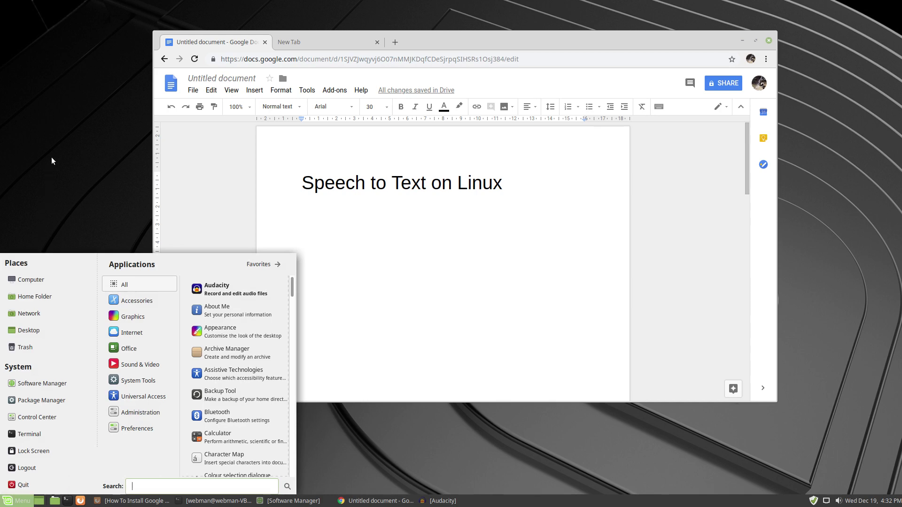
{"action": "left_click", "coordinate": [65, 125]}
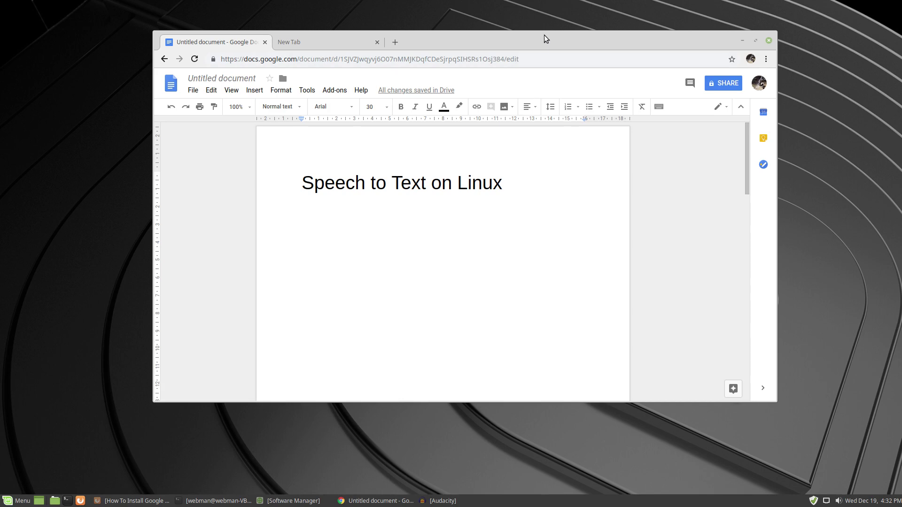
{"action": "left_click_drag", "start_coordinate": [544, 35], "coordinate": [497, 33]}
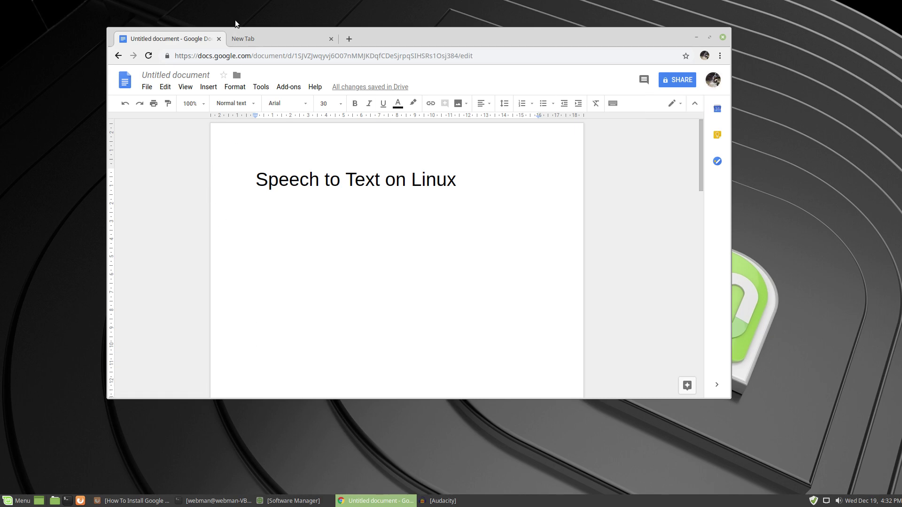
Step: Start a new blank Google Docs document from the Apps page in a fresh tab
{"action": "left_click", "coordinate": [258, 45]}
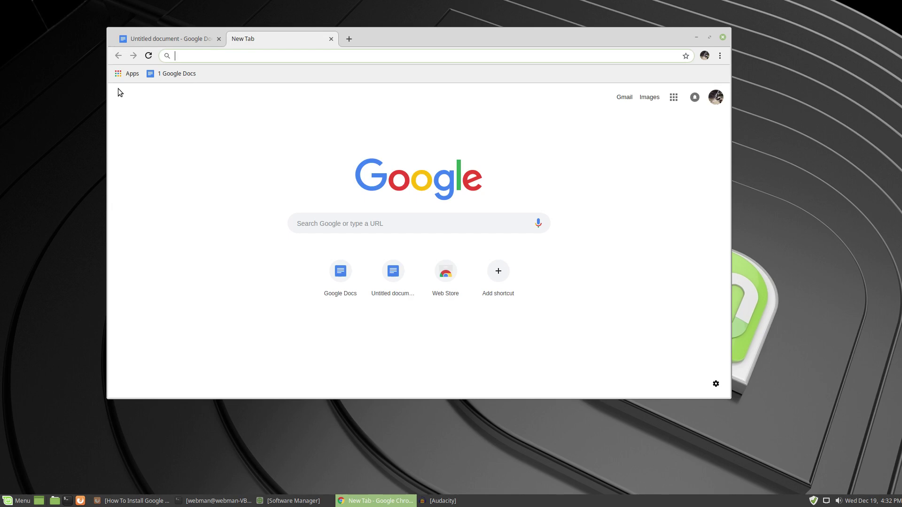
{"action": "left_click", "coordinate": [129, 74]}
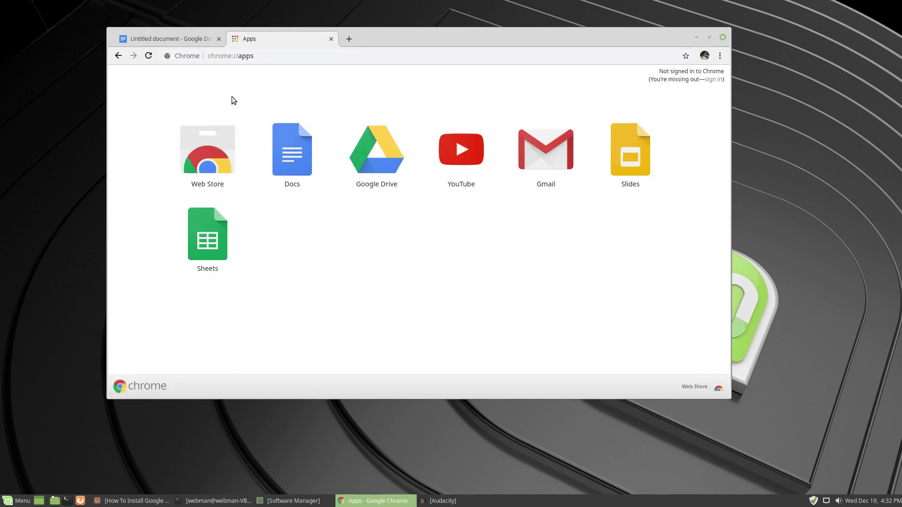
{"action": "left_click", "coordinate": [293, 160]}
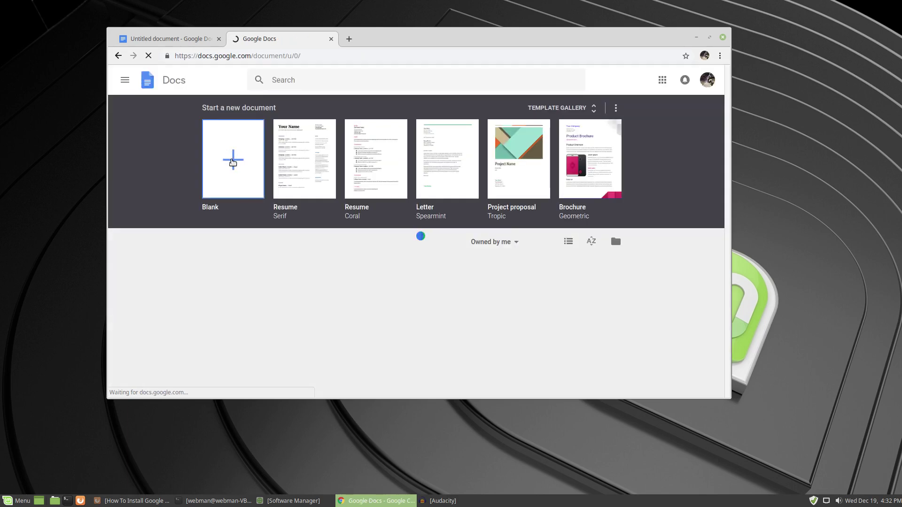
{"action": "left_click", "coordinate": [232, 162]}
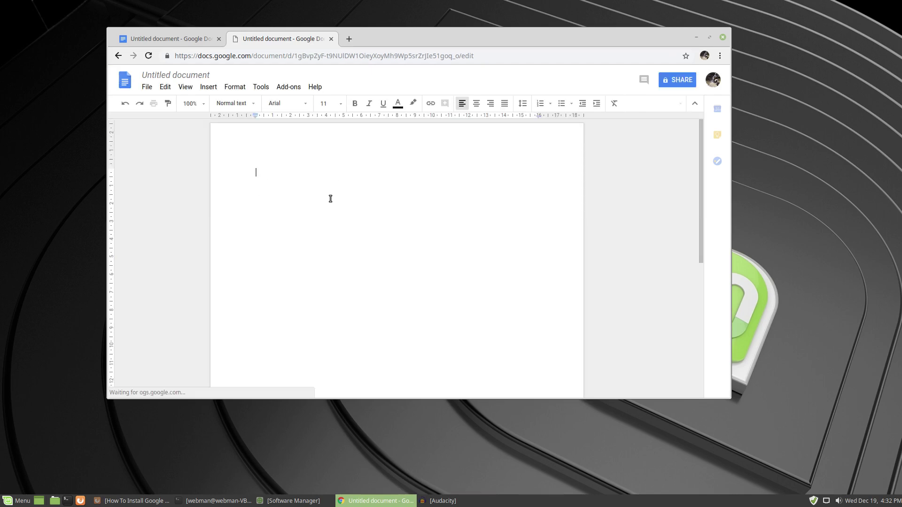
Step: Back in the Speech to Text on Linux document, enable Voice typing from Tools
{"action": "left_click", "coordinate": [177, 37]}
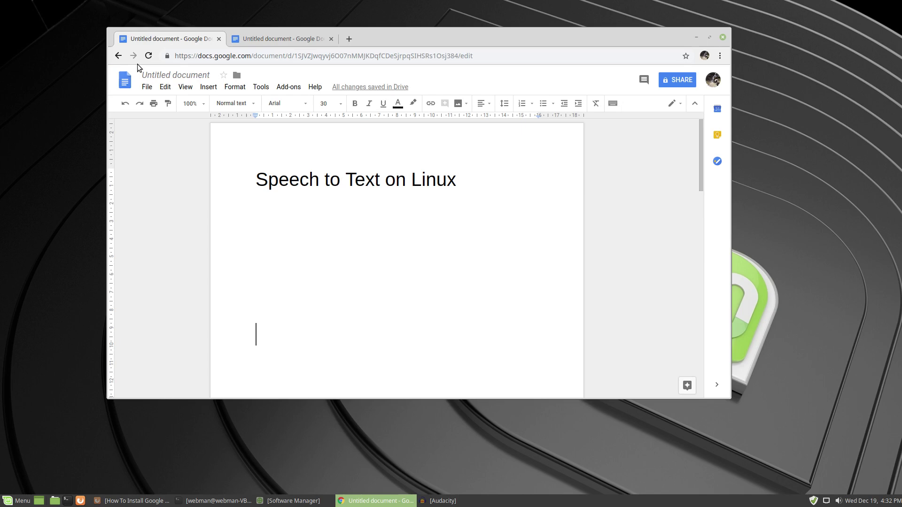
{"action": "left_click", "coordinate": [261, 87]}
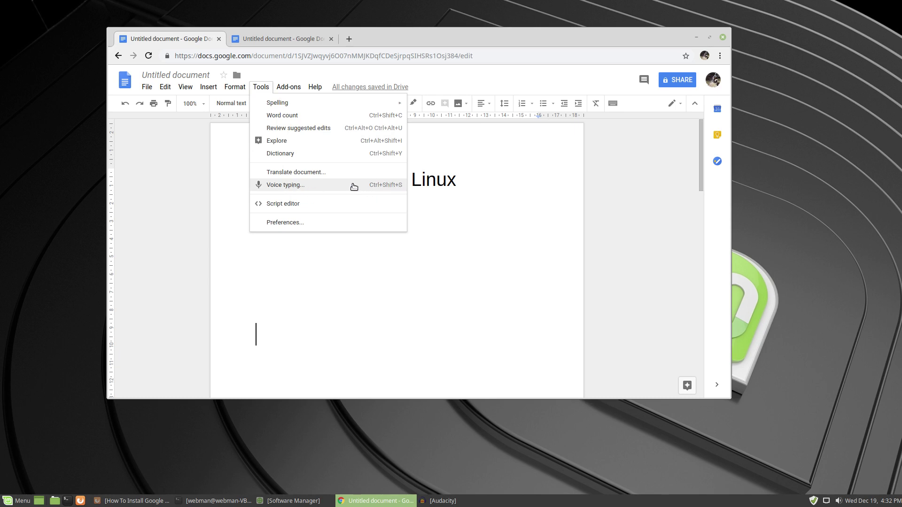
{"action": "left_click", "coordinate": [291, 186]}
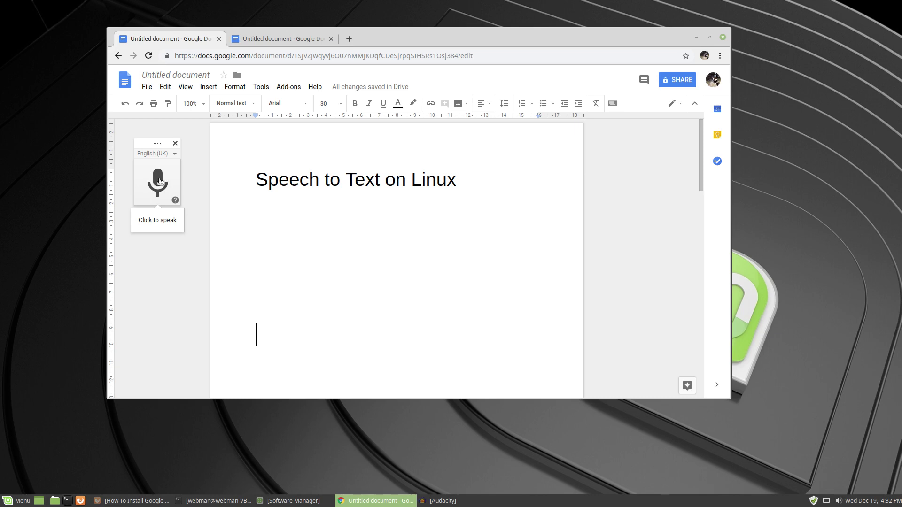
Step: Dictate paragraphs below the title about voice typing, ending with turning the air conditioner on
{"action": "left_click", "coordinate": [256, 235]}
{"action": "left_click", "coordinate": [159, 182]}
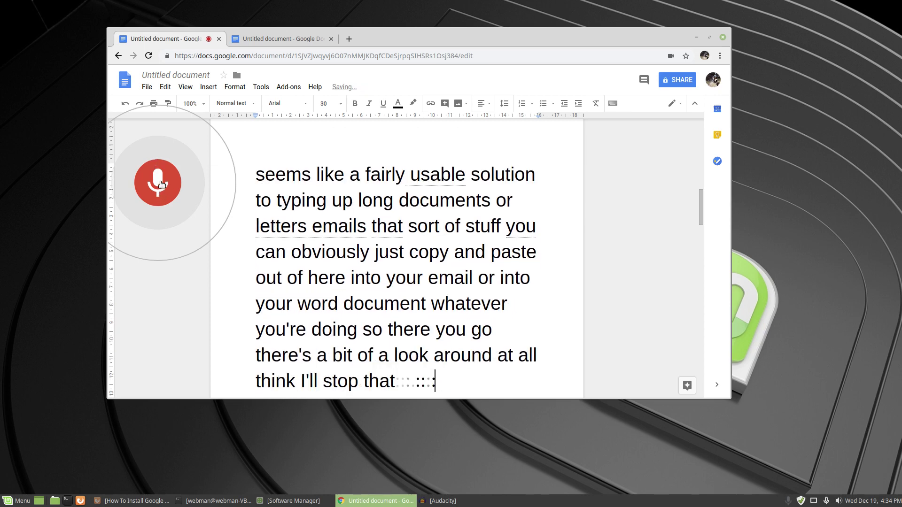
{"action": "left_click", "coordinate": [159, 185]}
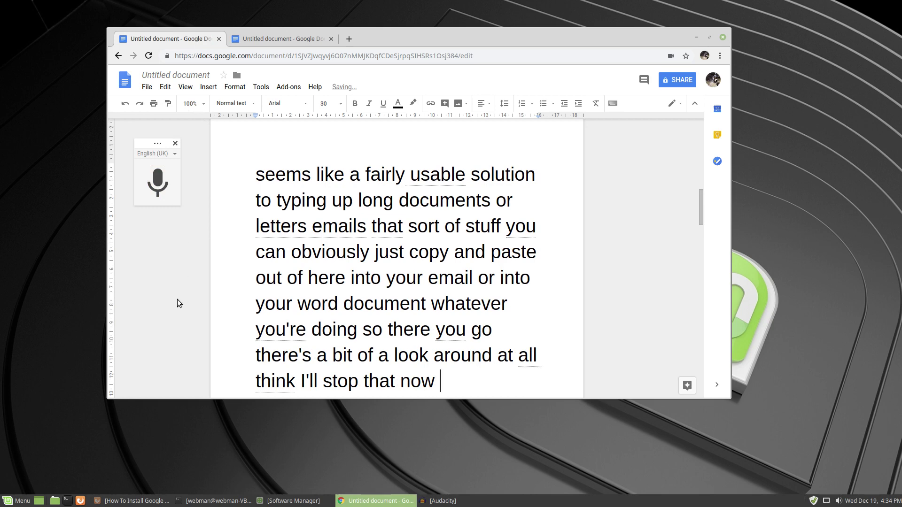
Step: Dictate a further sentence and a new paragraph about the TV and putting the air conditioner on
{"action": "left_click", "coordinate": [159, 184]}
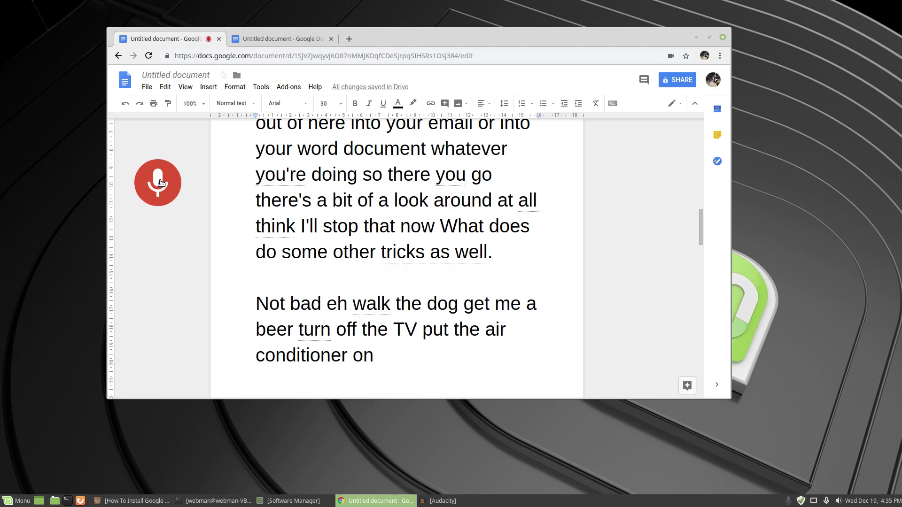
{"action": "left_click", "coordinate": [159, 191]}
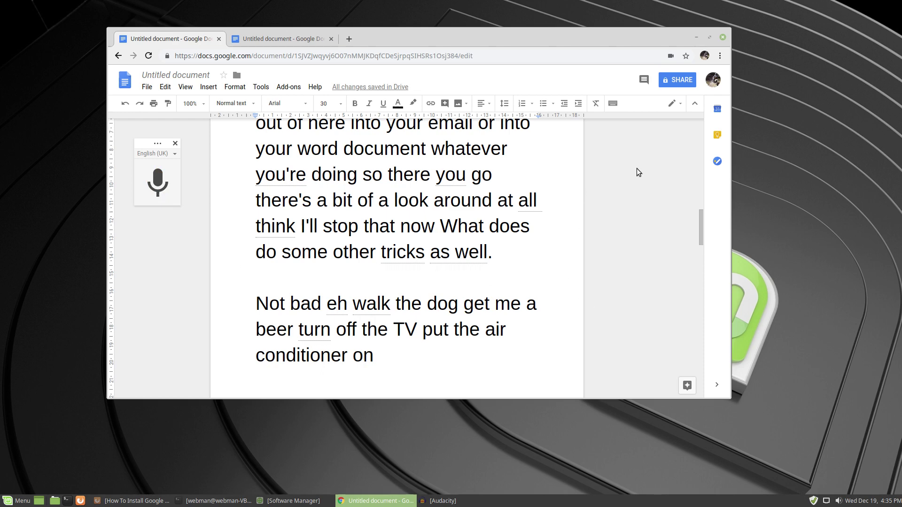
{"action": "scroll", "coordinate": [634, 176], "scroll_direction": "down", "scroll_amount": 2}
{"action": "scroll", "coordinate": [525, 254], "scroll_direction": "down", "scroll_amount": 1}
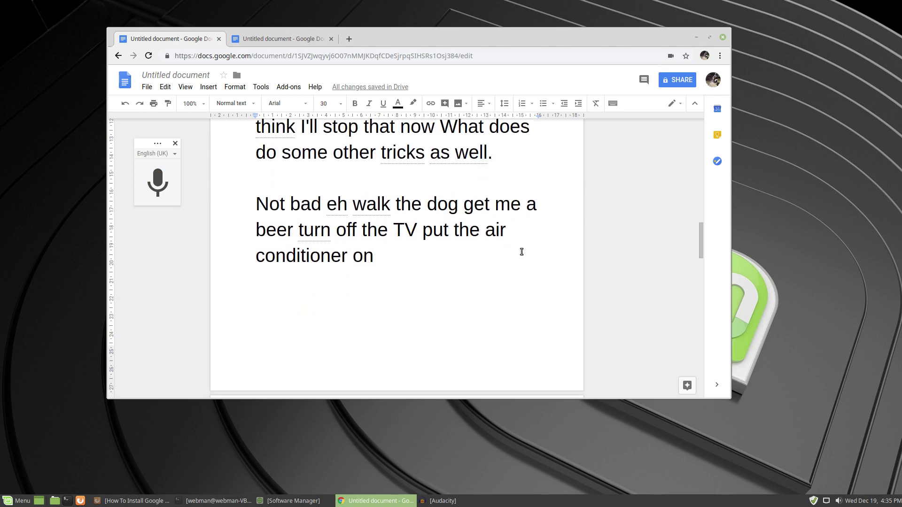
{"action": "scroll", "coordinate": [522, 252], "scroll_direction": "down", "scroll_amount": 3}
{"action": "scroll", "coordinate": [517, 250], "scroll_direction": "down", "scroll_amount": 3}
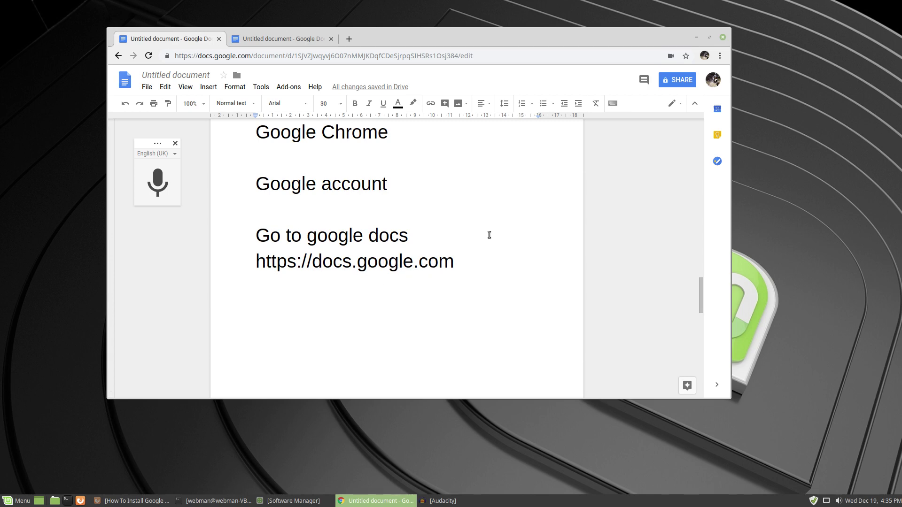
{"action": "scroll", "coordinate": [490, 235], "scroll_direction": "down", "scroll_amount": 1}
{"action": "scroll", "coordinate": [490, 234], "scroll_direction": "down", "scroll_amount": 2}
{"action": "scroll", "coordinate": [489, 235], "scroll_direction": "down", "scroll_amount": 2}
{"action": "scroll", "coordinate": [489, 234], "scroll_direction": "down", "scroll_amount": 1}
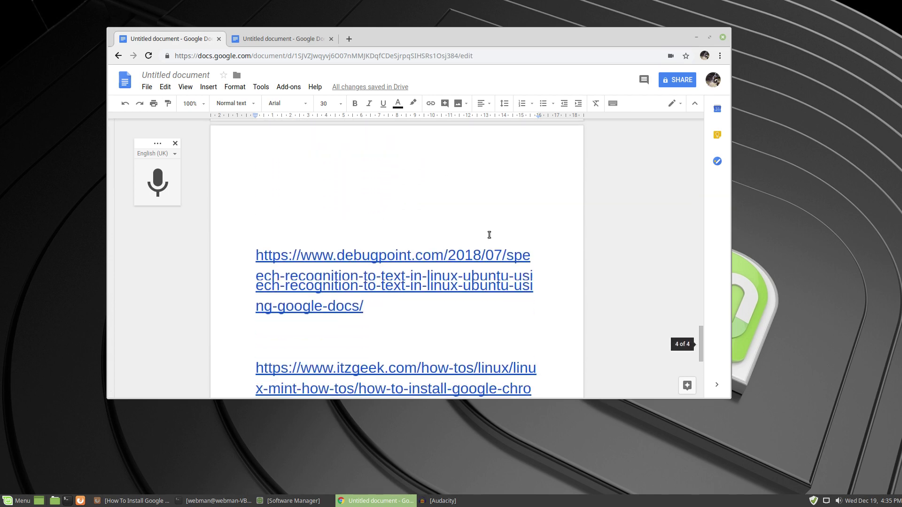
{"action": "scroll", "coordinate": [434, 310], "scroll_direction": "down", "scroll_amount": 1}
{"action": "scroll", "coordinate": [389, 258], "scroll_direction": "down", "scroll_amount": 1}
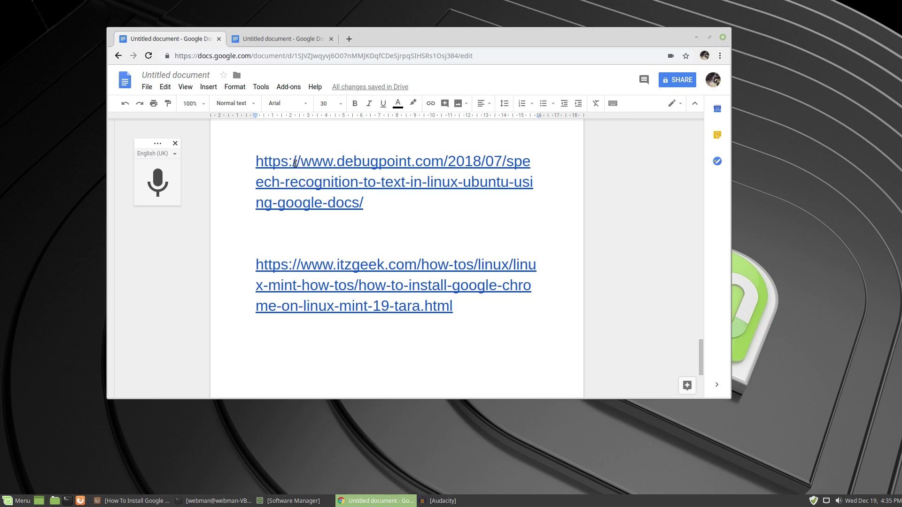
Step: Select the debugpoint link, deselect it, then select the itzgeek link paragraph
{"action": "left_click_drag", "start_coordinate": [244, 157], "coordinate": [249, 228]}
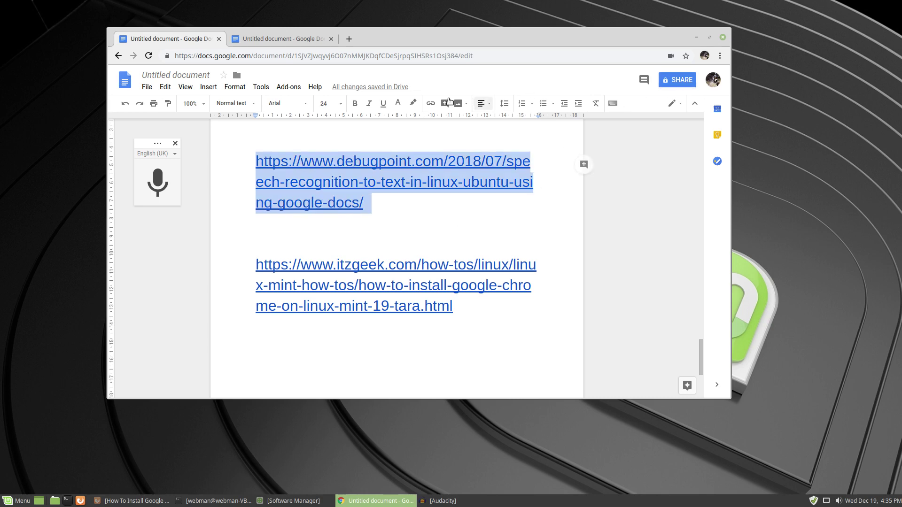
{"action": "left_click", "coordinate": [234, 236]}
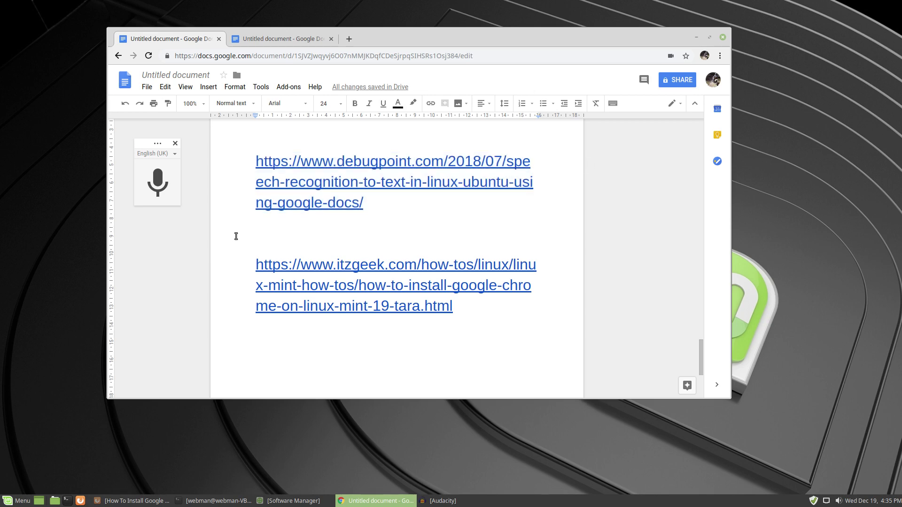
{"action": "left_click_drag", "start_coordinate": [238, 263], "coordinate": [232, 342]}
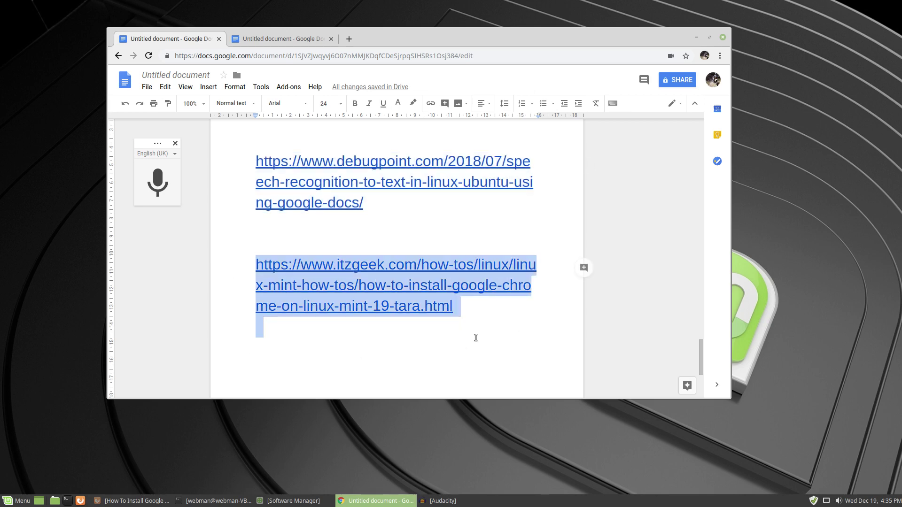